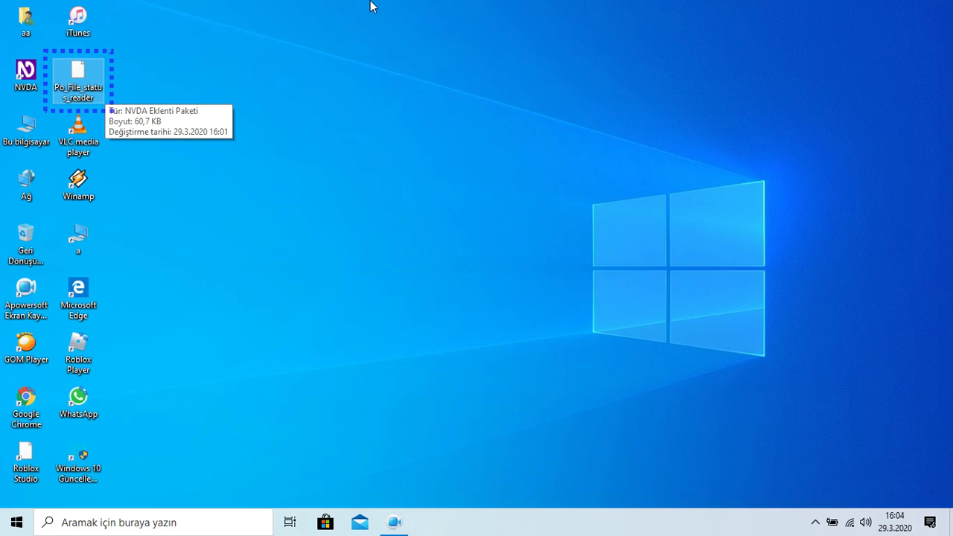
Open the Po_File_status_reader package on the desktop, review its add-on information, and install StatusReader 1.0.
key("Return")
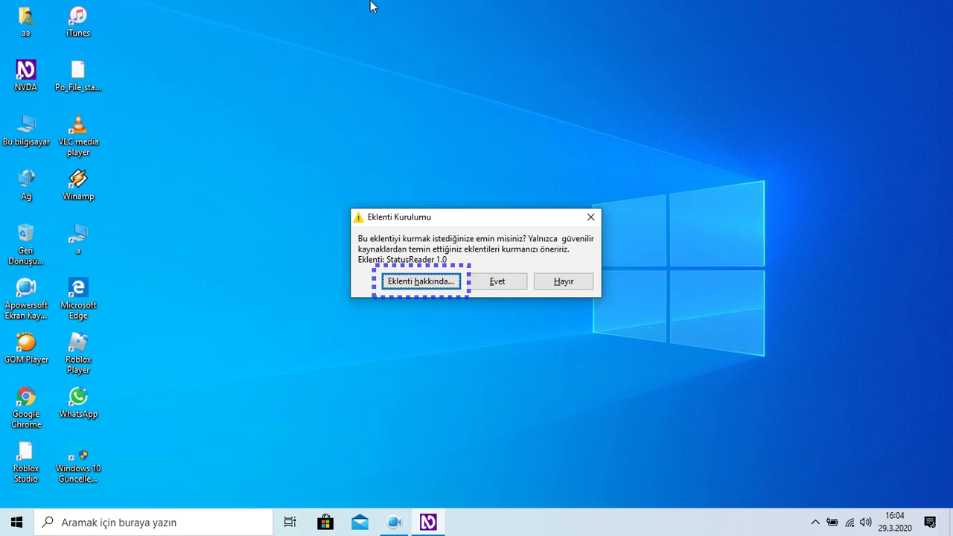
key("Return")
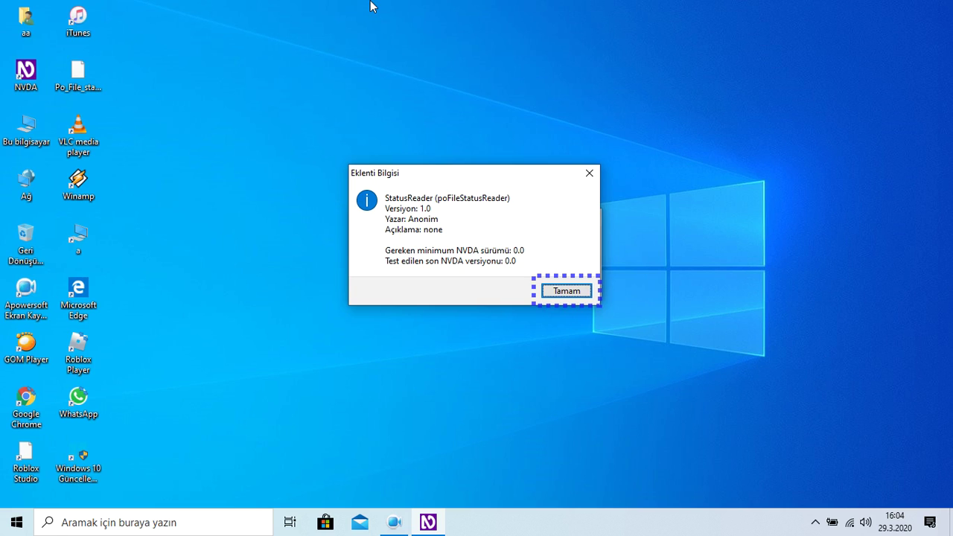
key("Return")
key("Tab")
key("Return")
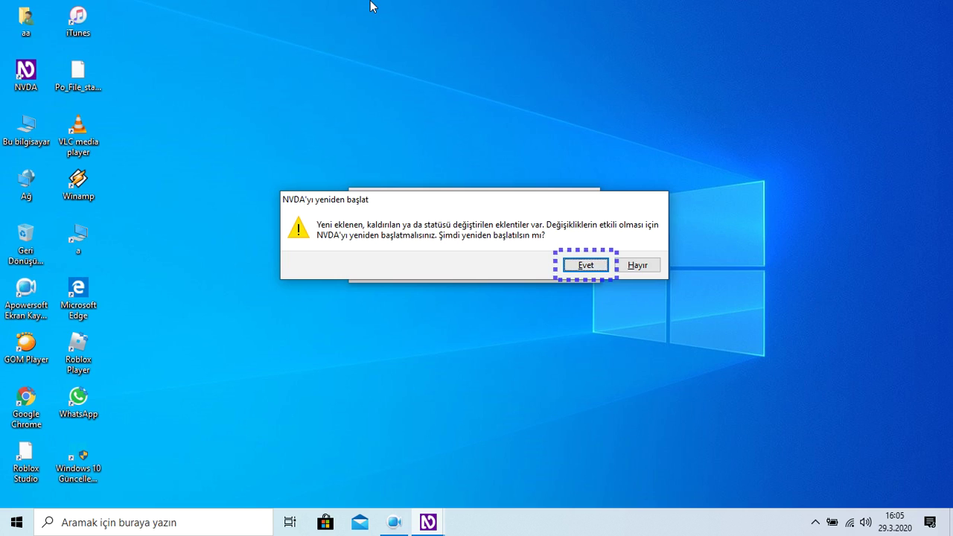
Agree to restart NVDA so the newly installed add-on takes effect.
key("Tab")
key("Tab")
key("Return")
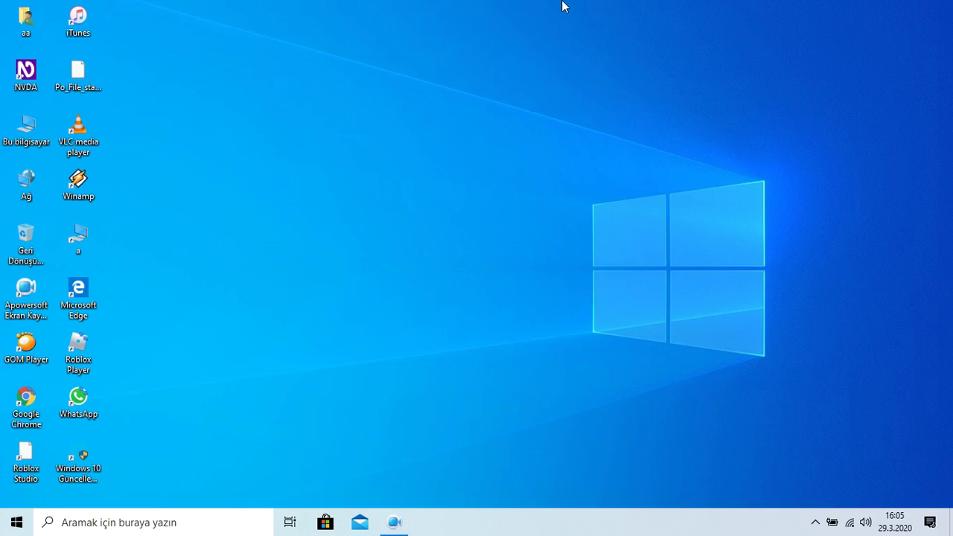
key("super+Tab")
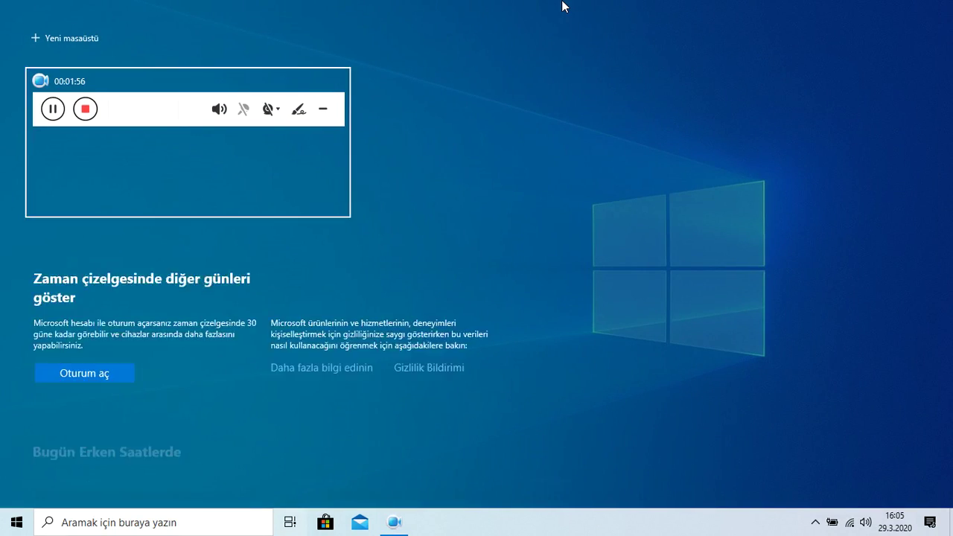
key("Escape")
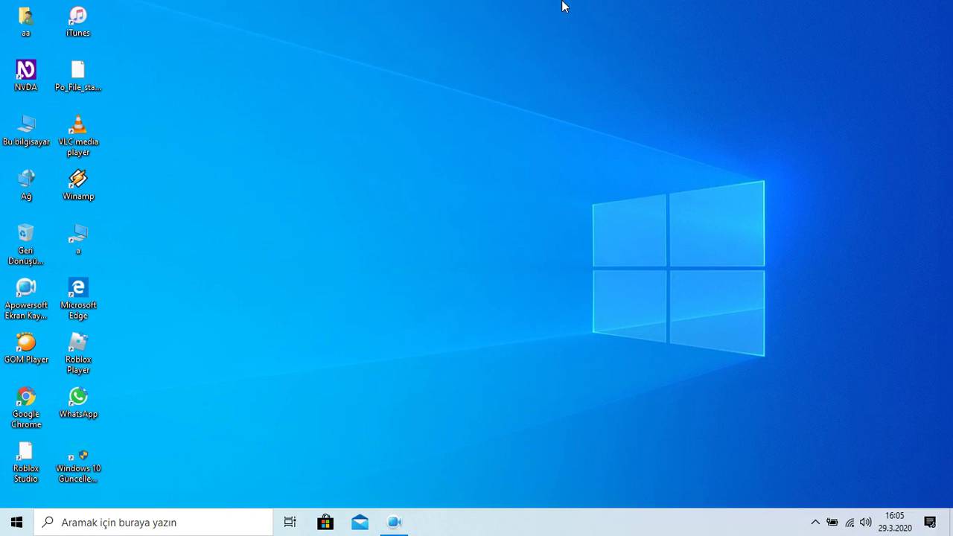
key("super+ctrl+shift+b")
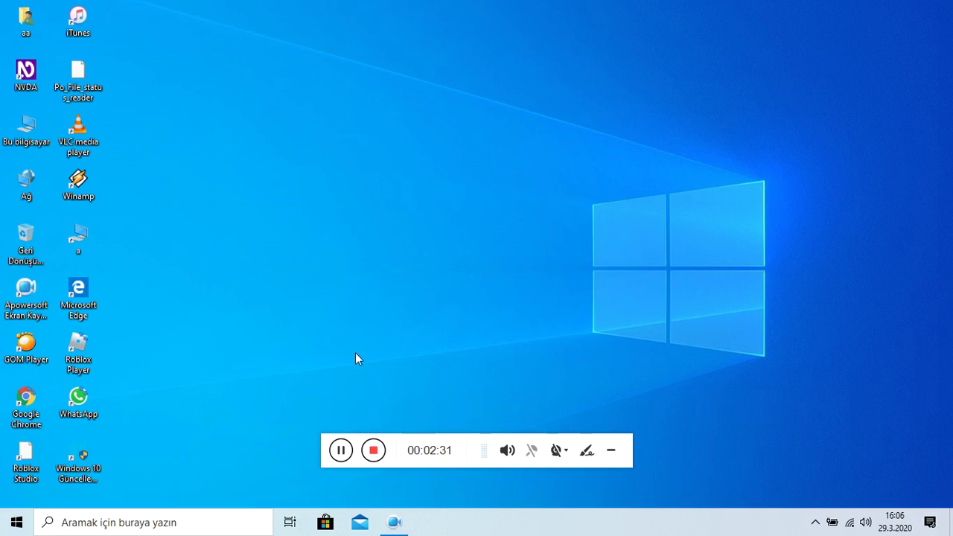
Start NVDA from its desktop shortcut.
key("Tab")
key("Left")
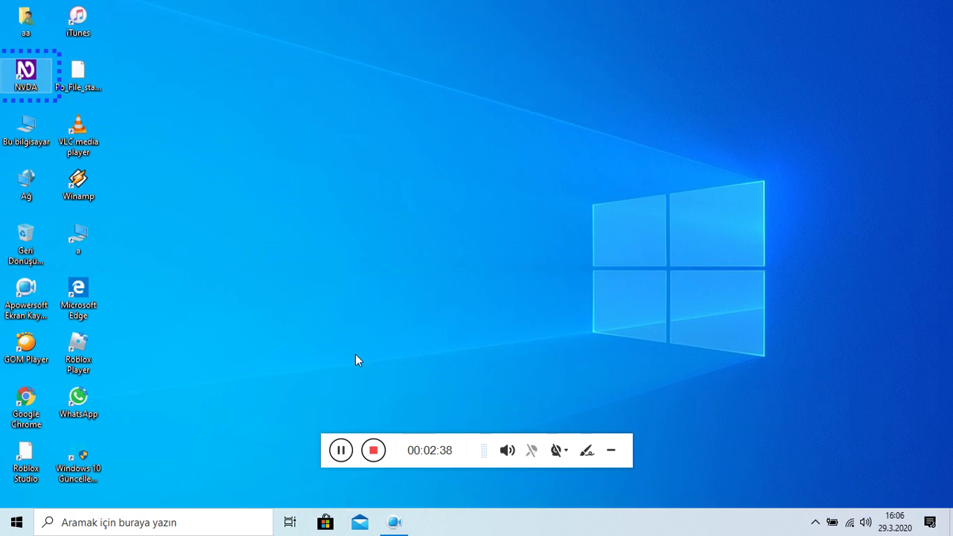
key("ctrl+space")
key("Down")
key("Up")
key("Return")
key("ctrl")
Open NVDA's add-on manager (Eklenti Yöneticisi).
key("Insert+n")
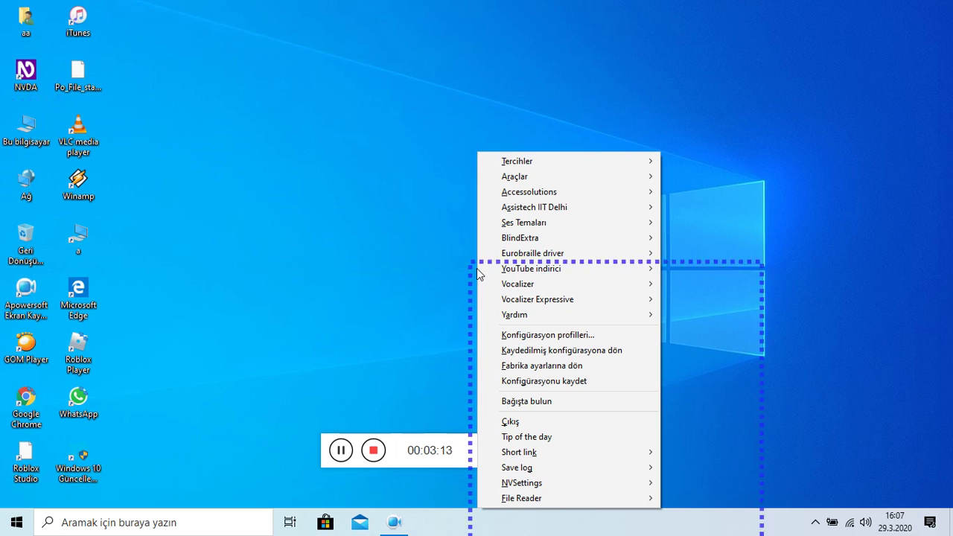
key("Down")
key("Right")
mouse_move(478, 268)
key("Left")
key("Right")
key("Left")
key("Down")
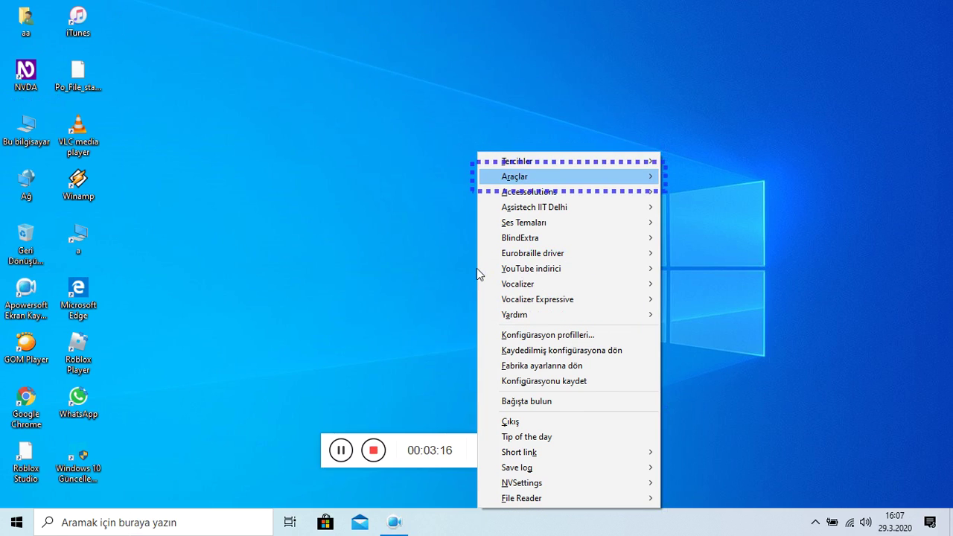
key("Right")
key("Down")
key("Down")
key("Down")
key("Return")
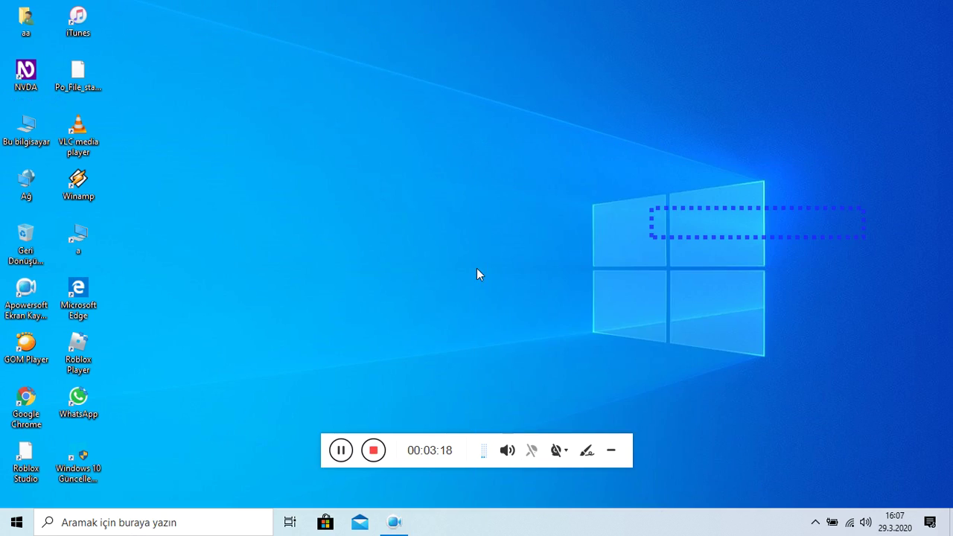
Look through the installed add-ons beginning with P, and select the StatusReader entry.
key("p")
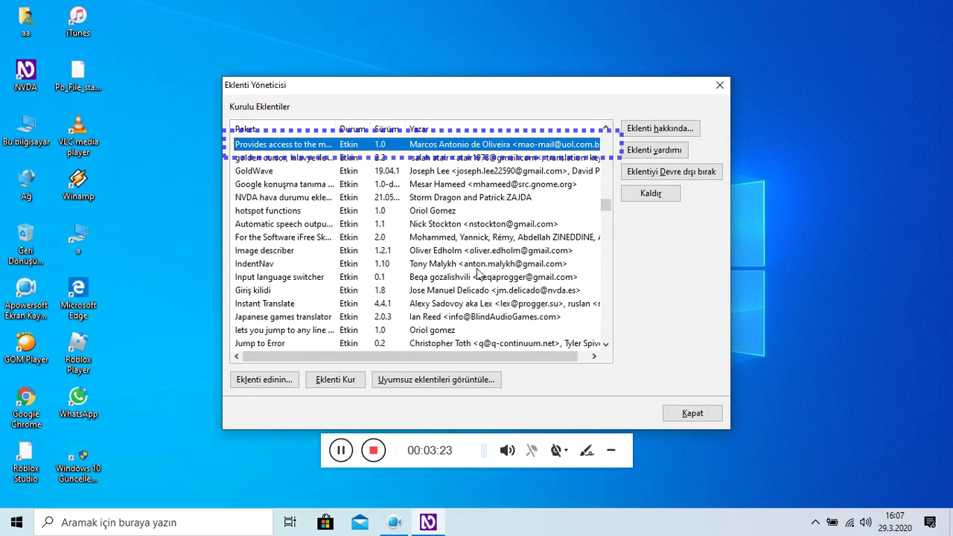
key("p")
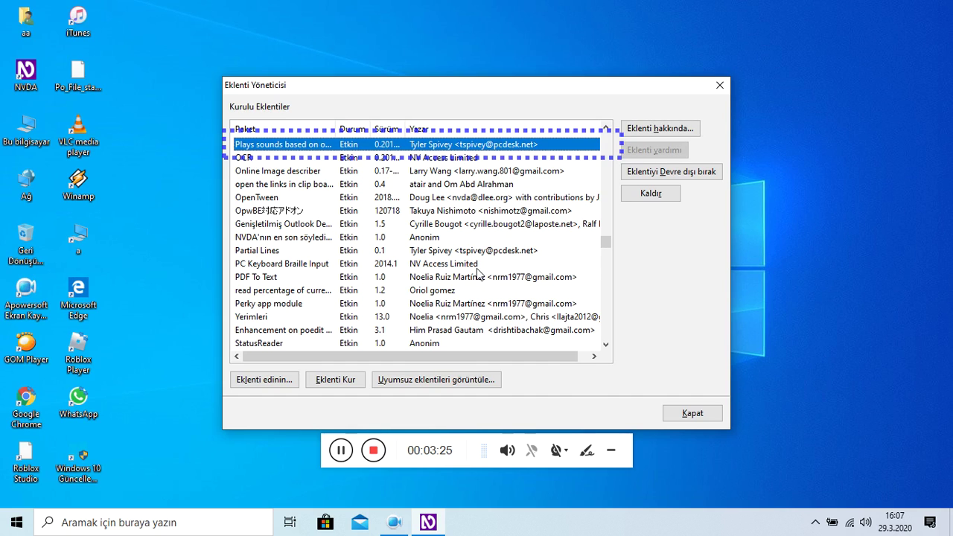
key("p")
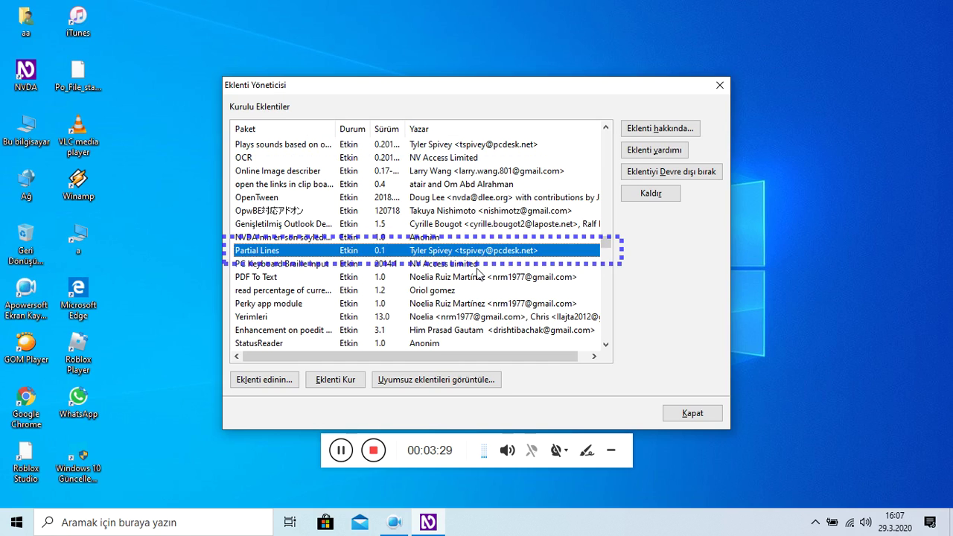
key("p")
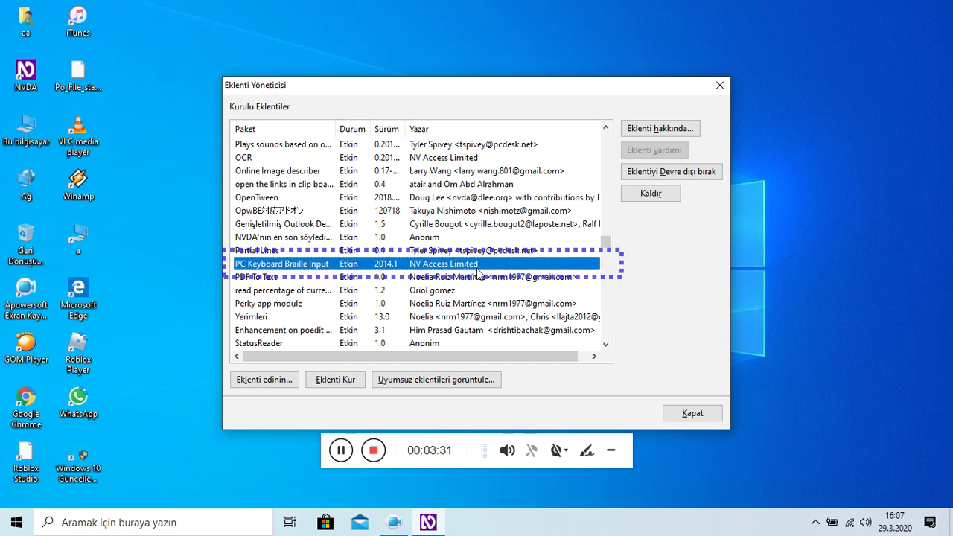
key("Down")
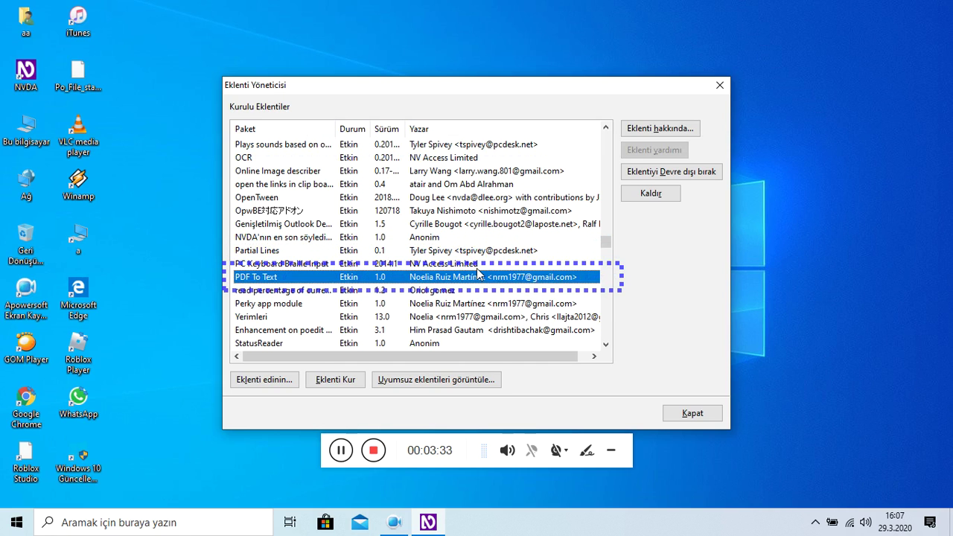
key("p")
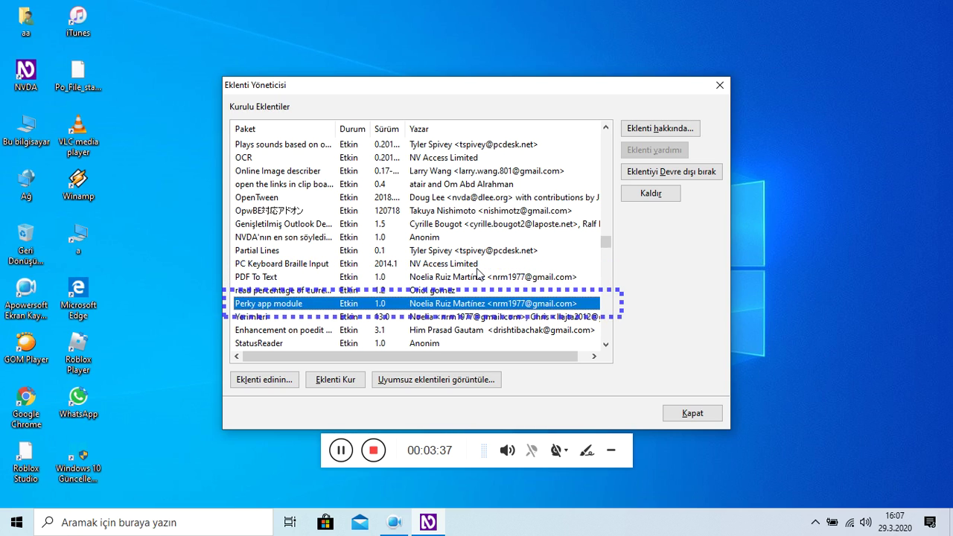
key("p")
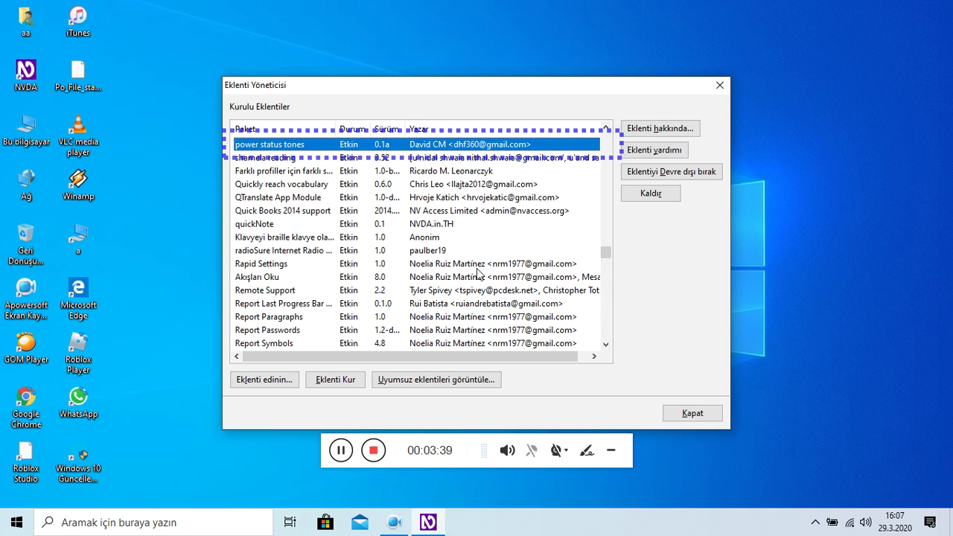
key("p")
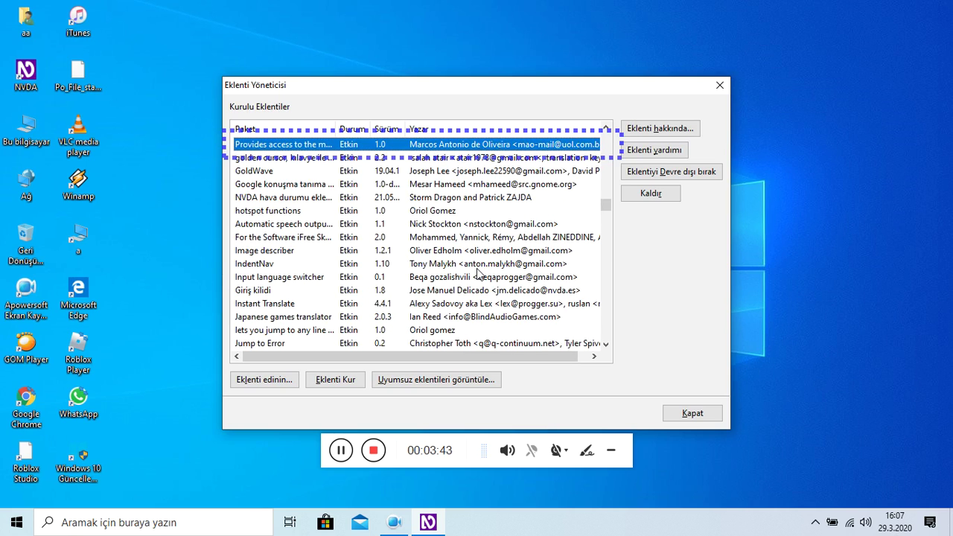
key("p")
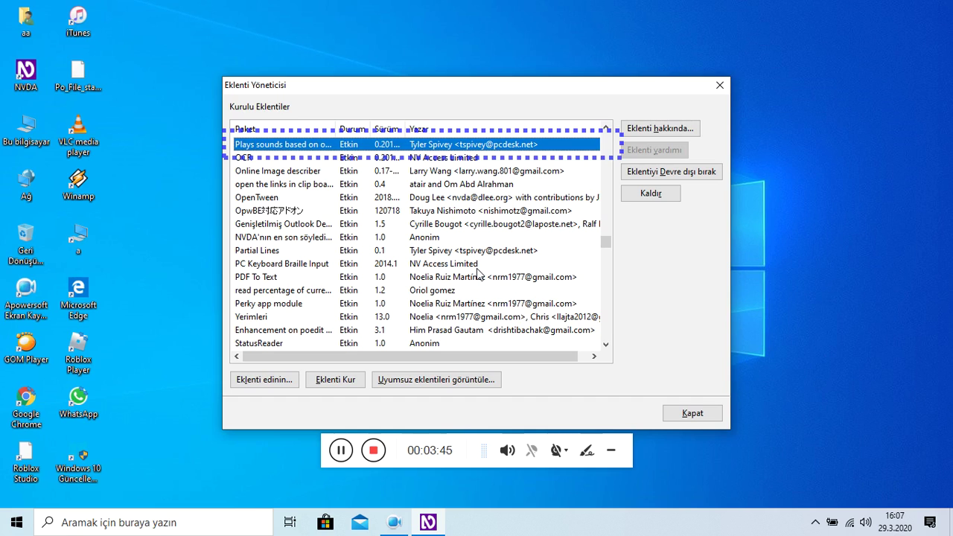
key("p")
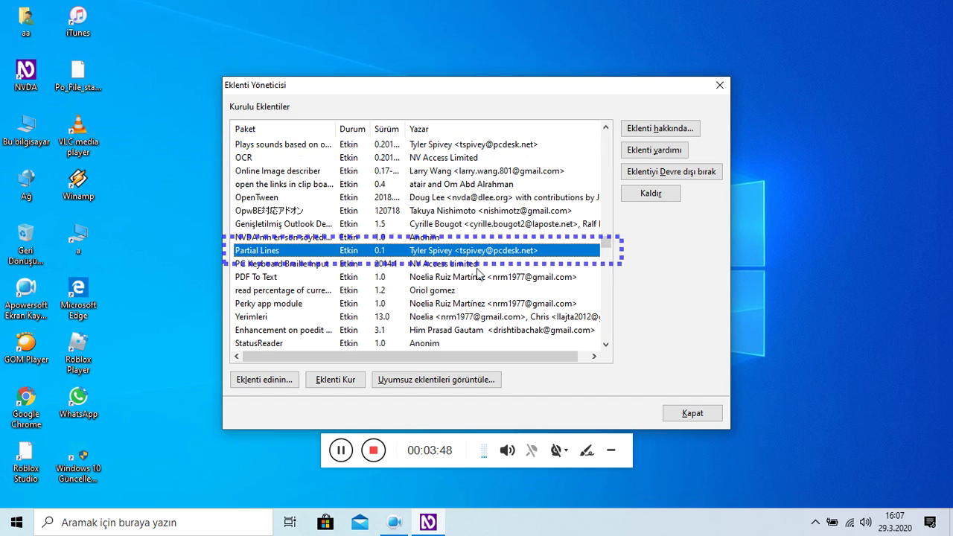
key("p")
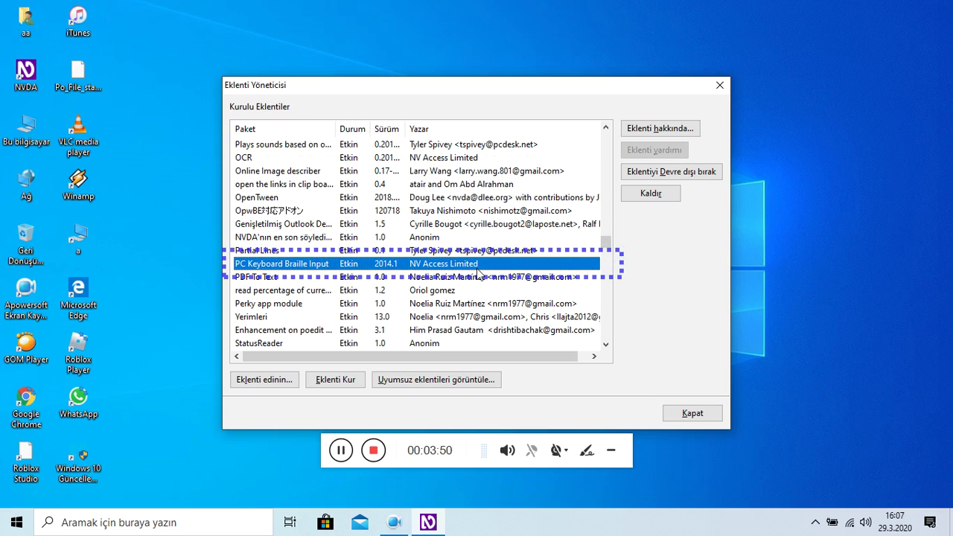
key("p")
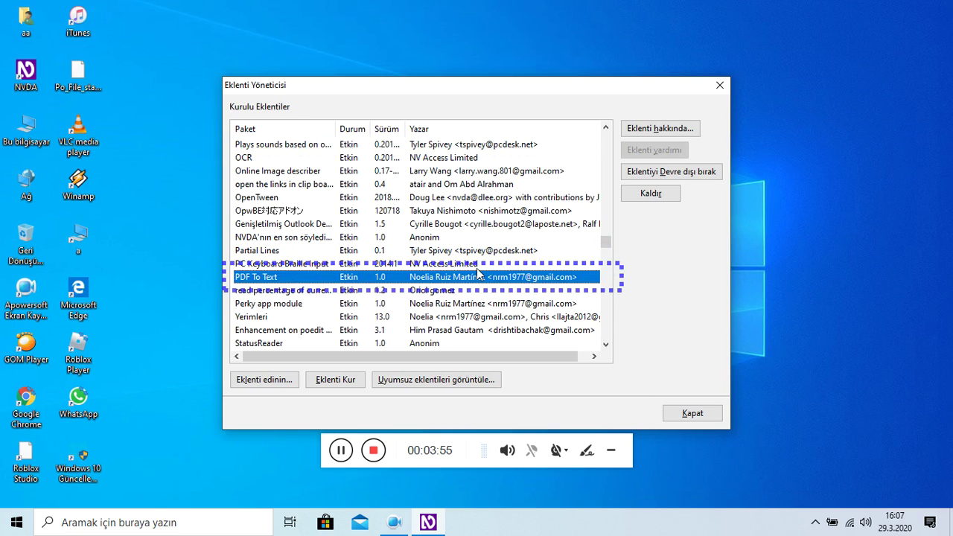
key("p")
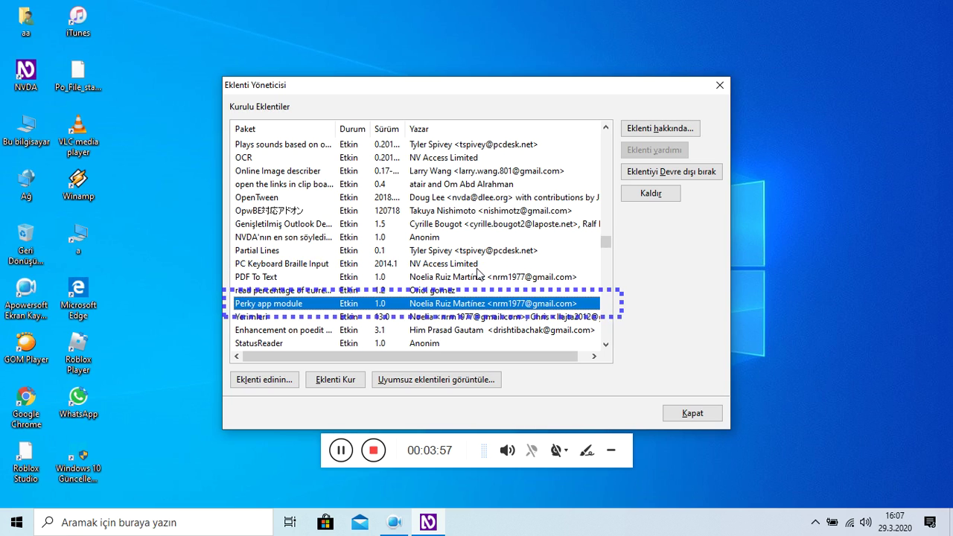
key("p")
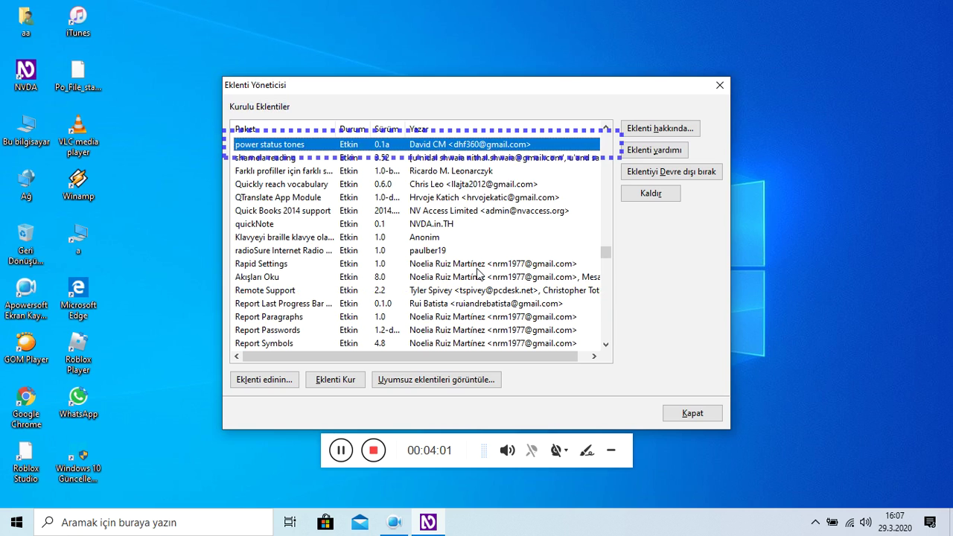
key("p")
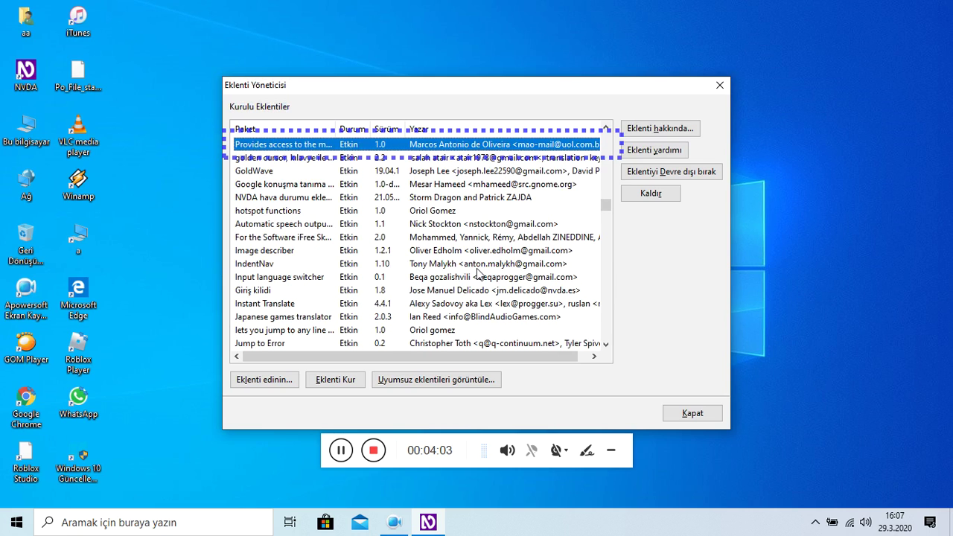
key("p")
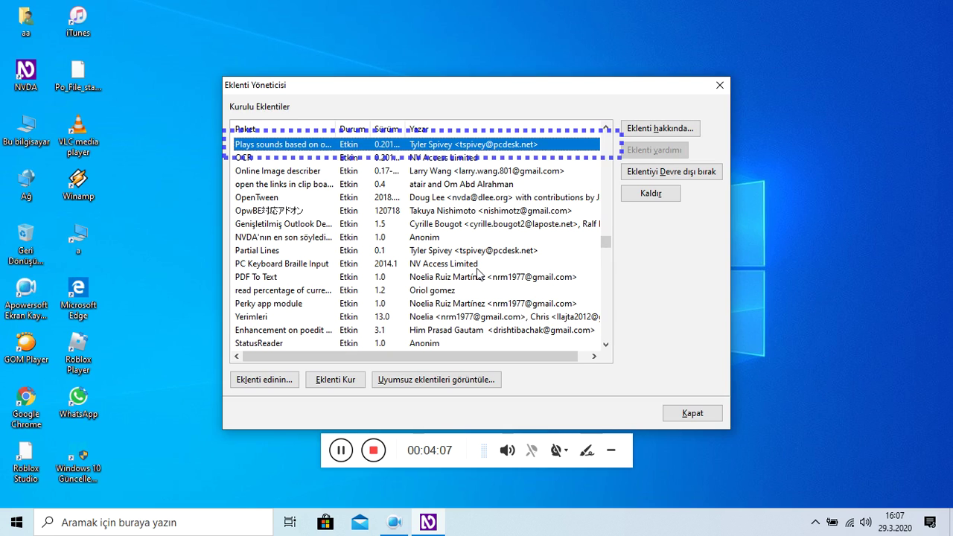
key("s")
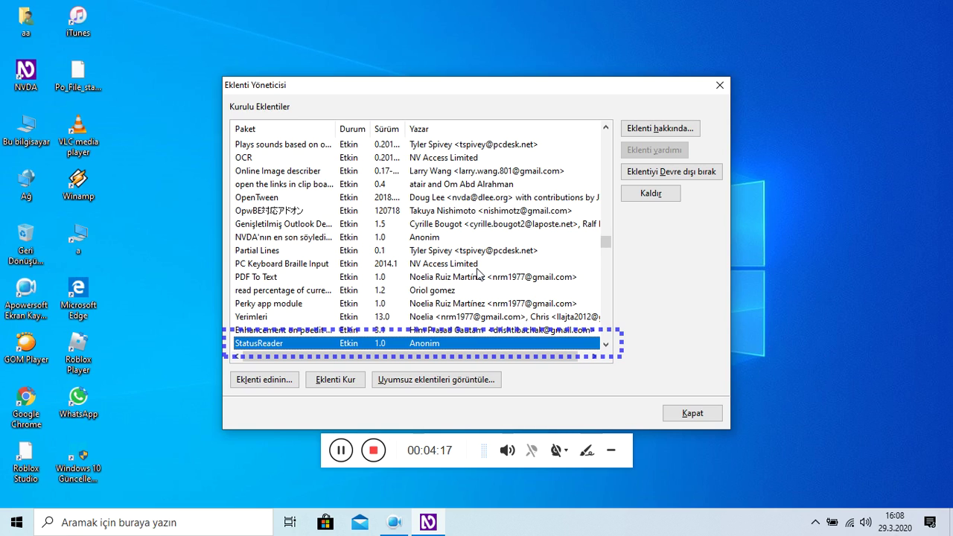
View the StatusReader add-on's information, and close the add-on manager.
key("Tab")
key("Return")
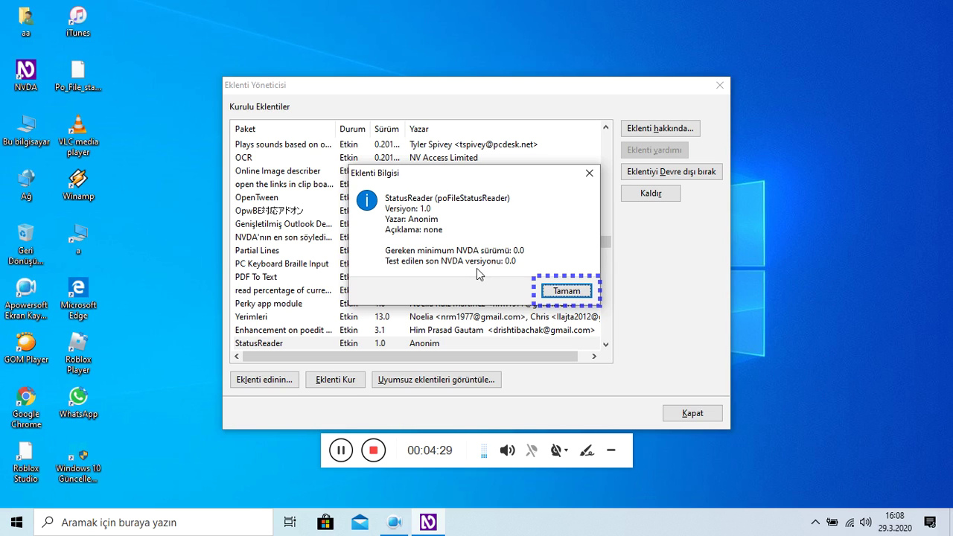
key("Return")
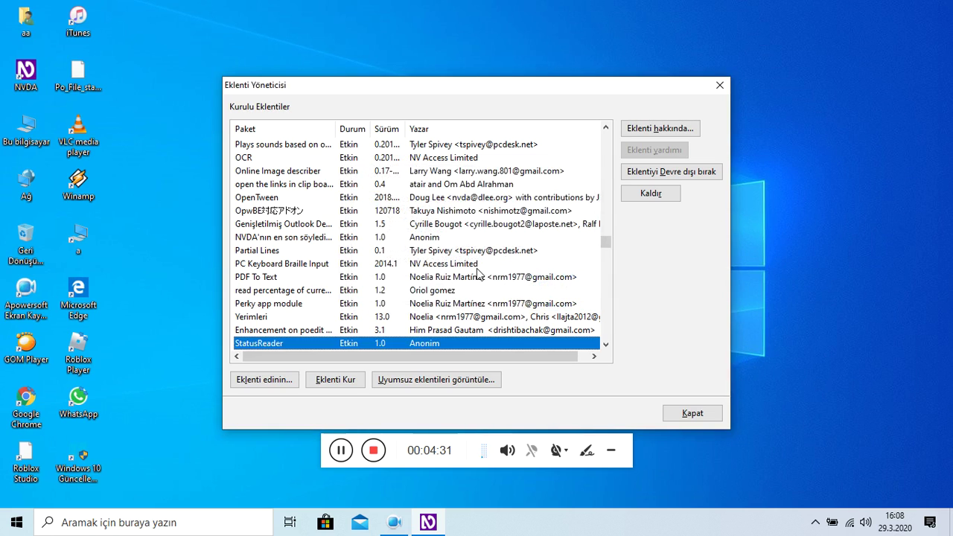
key("Escape")
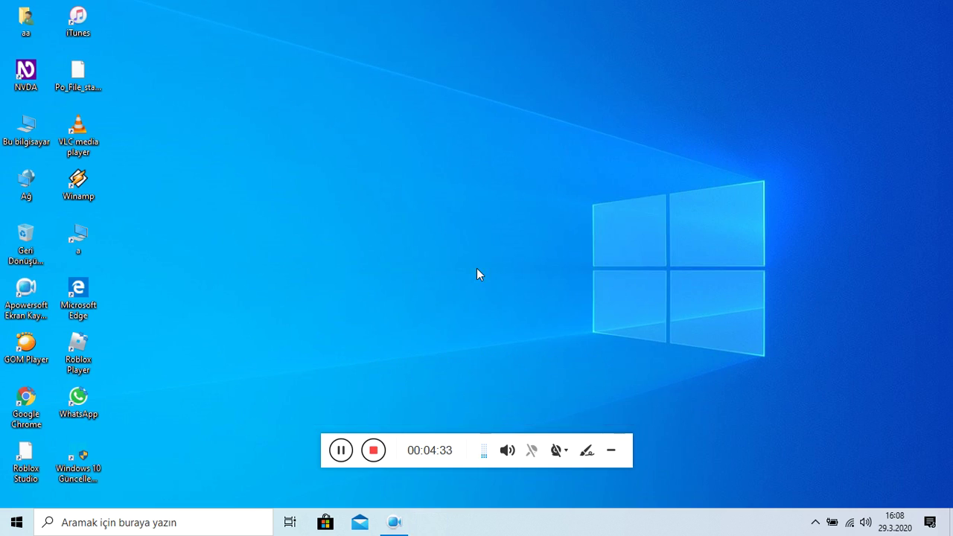